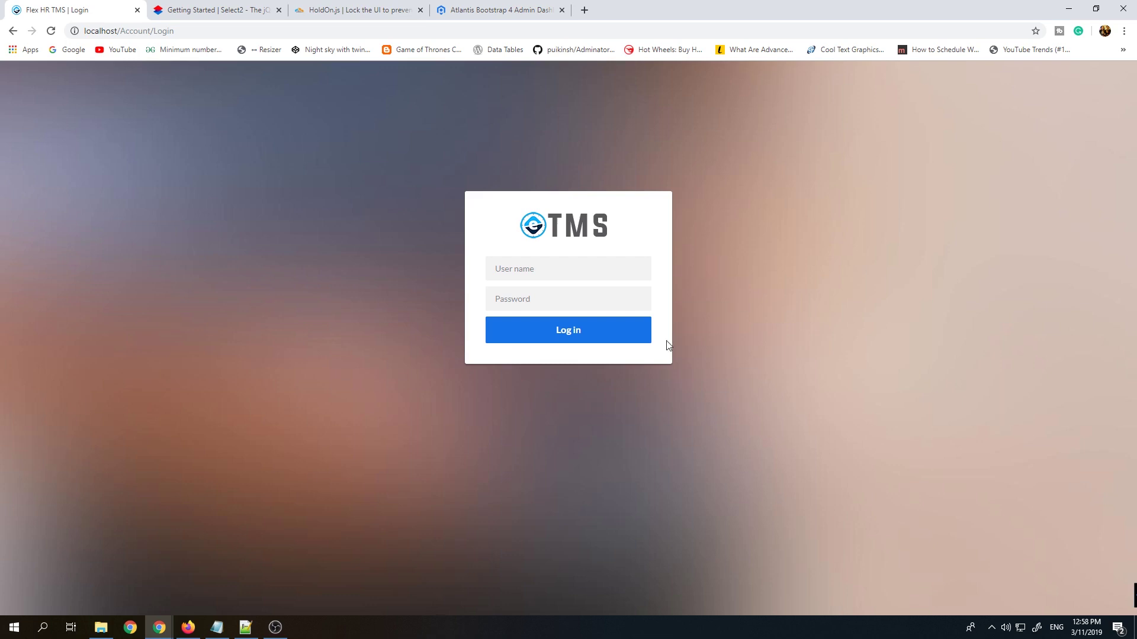
Log in to eTMS with the saved administrator user name and its password.
left_click(617, 274)
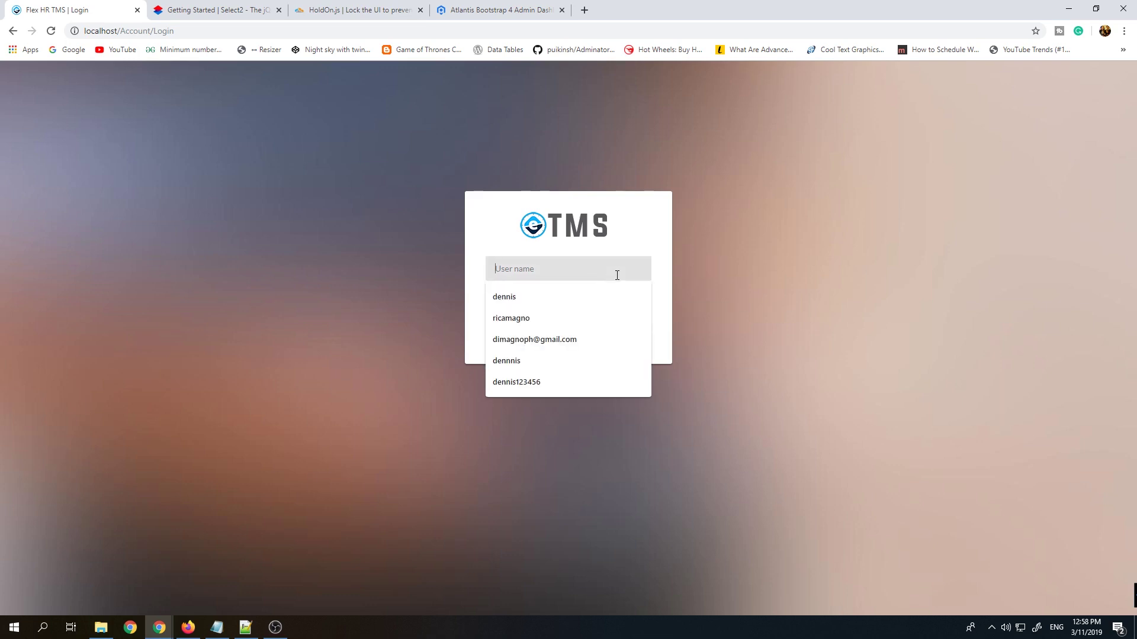
left_click(609, 297)
left_click(609, 298)
type("dennis")
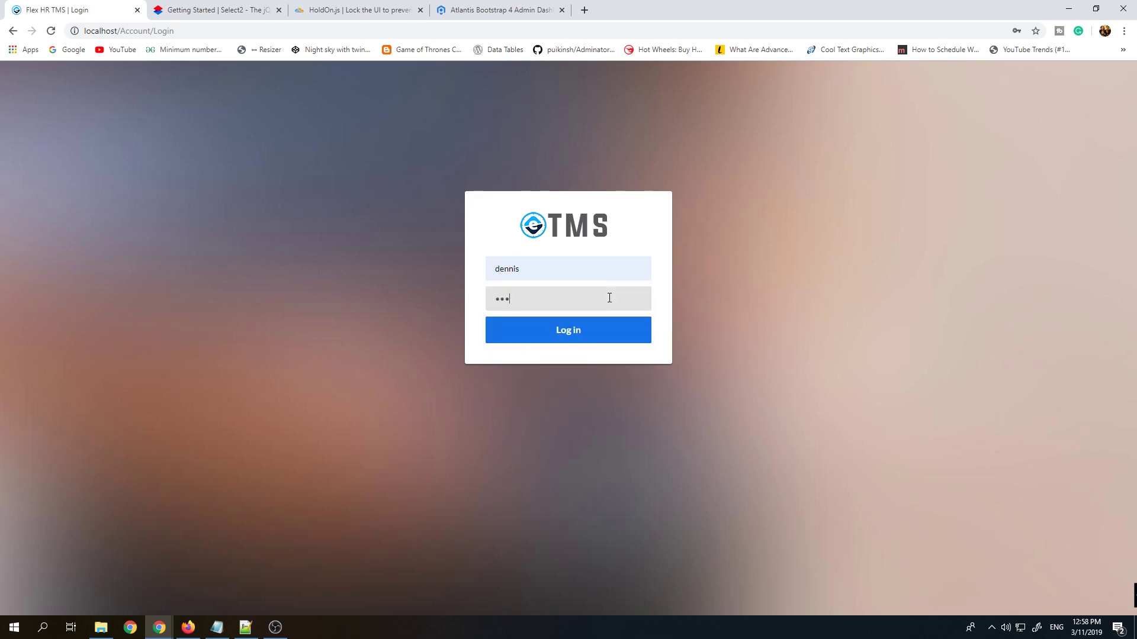
key("Return")
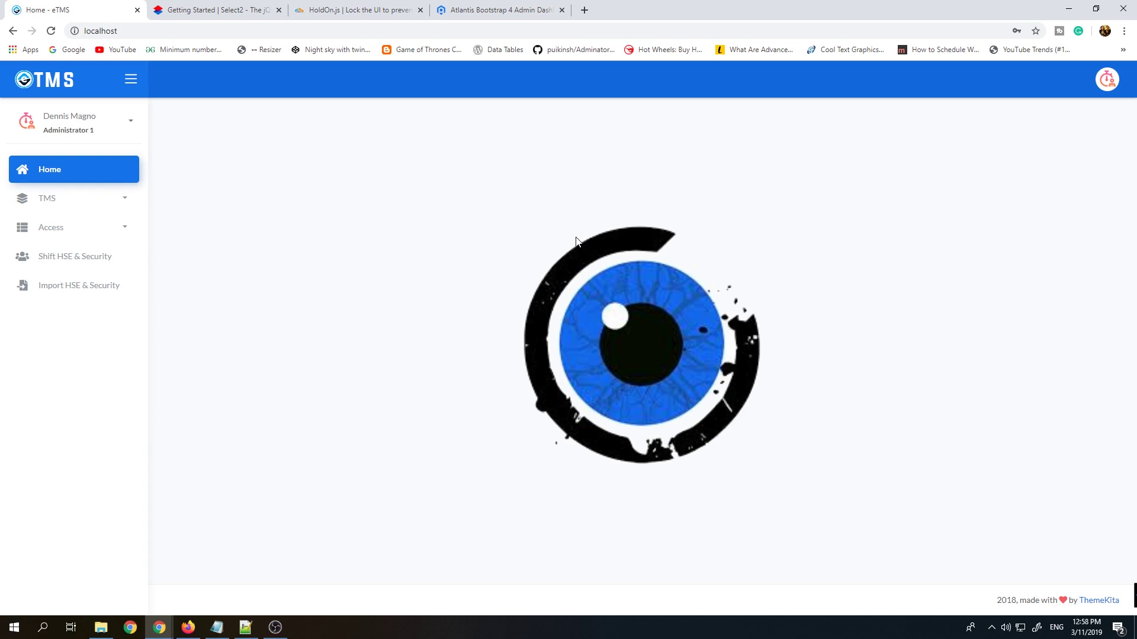
left_click(521, 11)
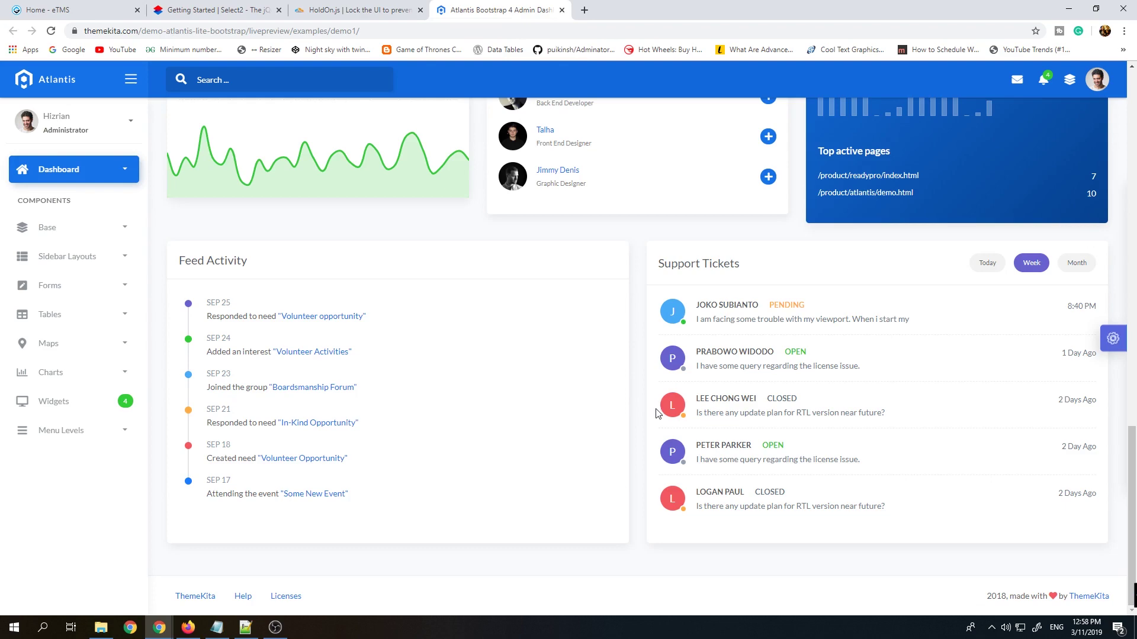
scroll(655, 412, "up", 15)
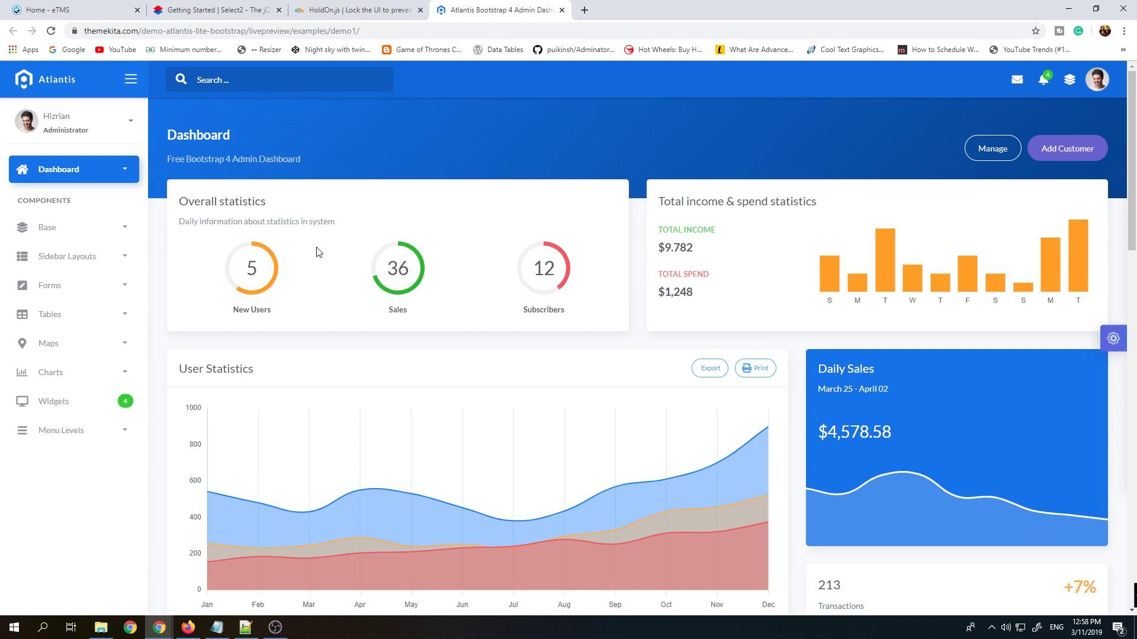
left_click(62, 10)
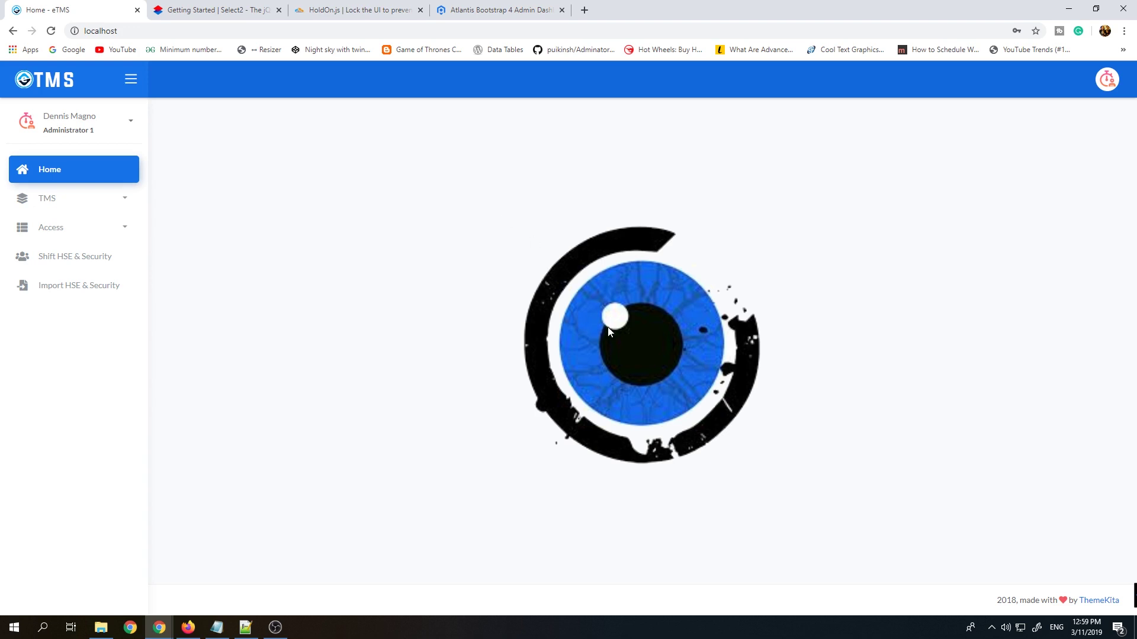
left_click(242, 10)
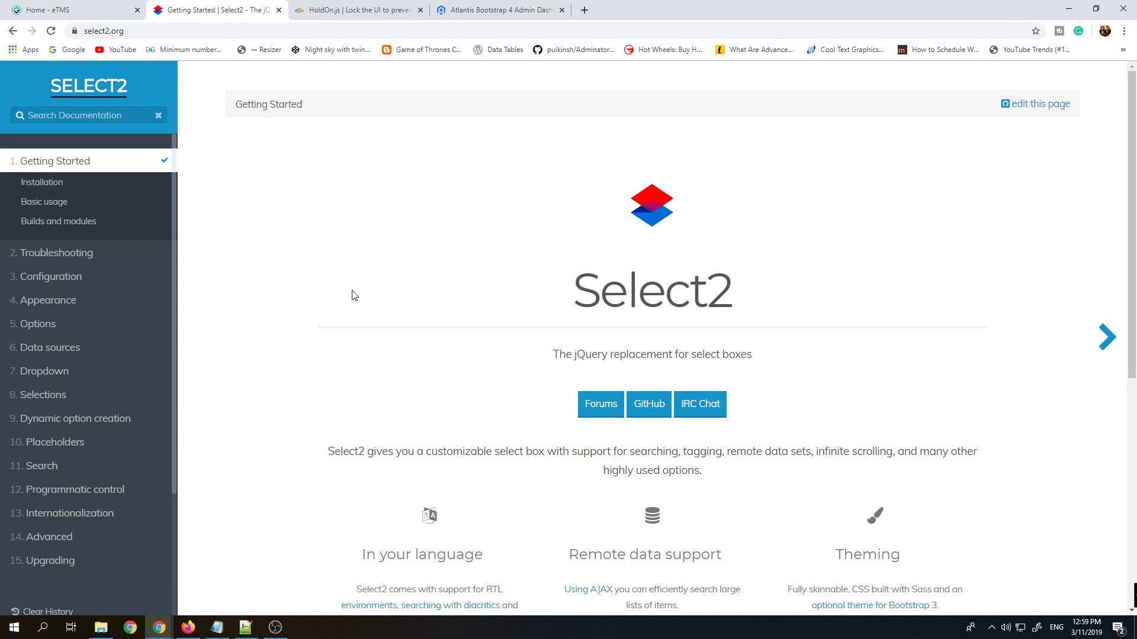
left_click(361, 12)
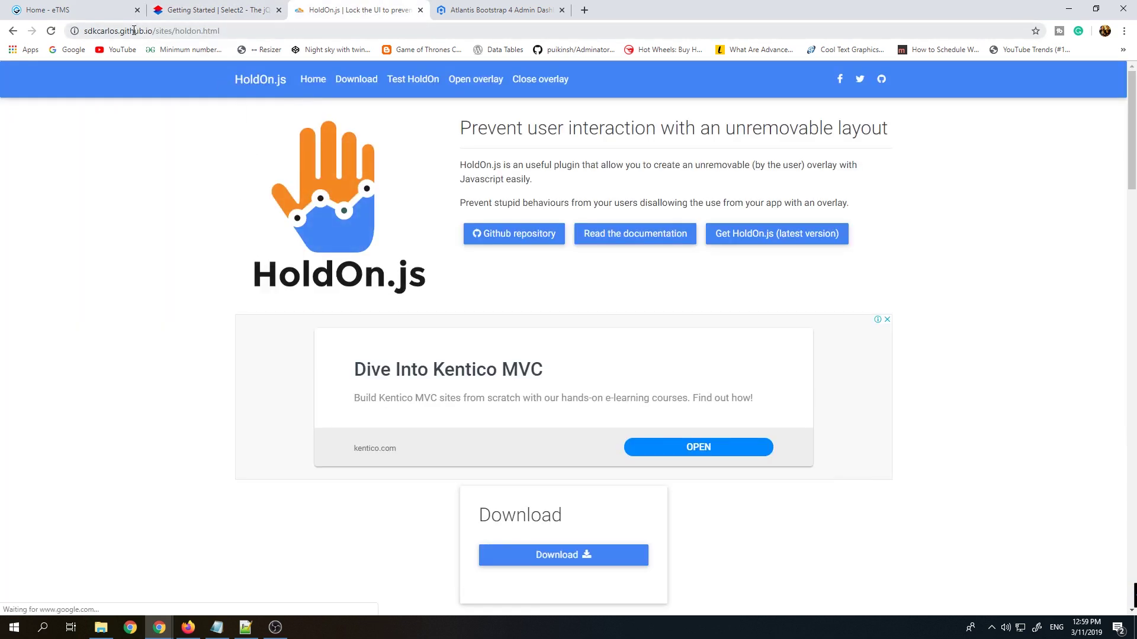
left_click(74, 14)
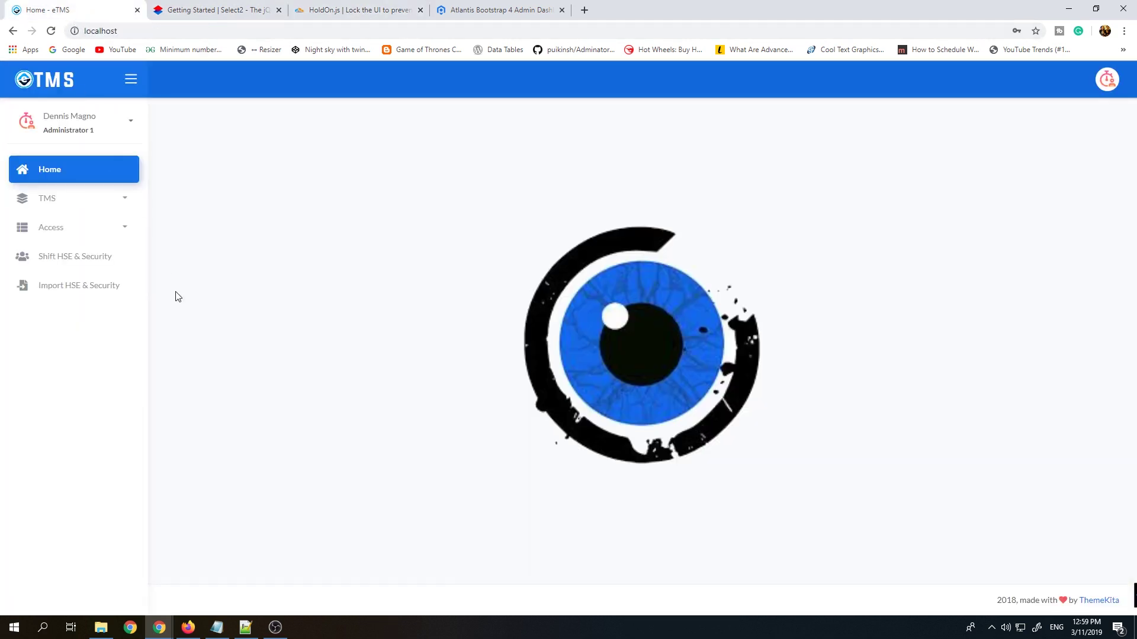
Go to User Management from the profile menu, view the first user's edit form, then return to the list.
left_click(117, 132)
left_click(77, 158)
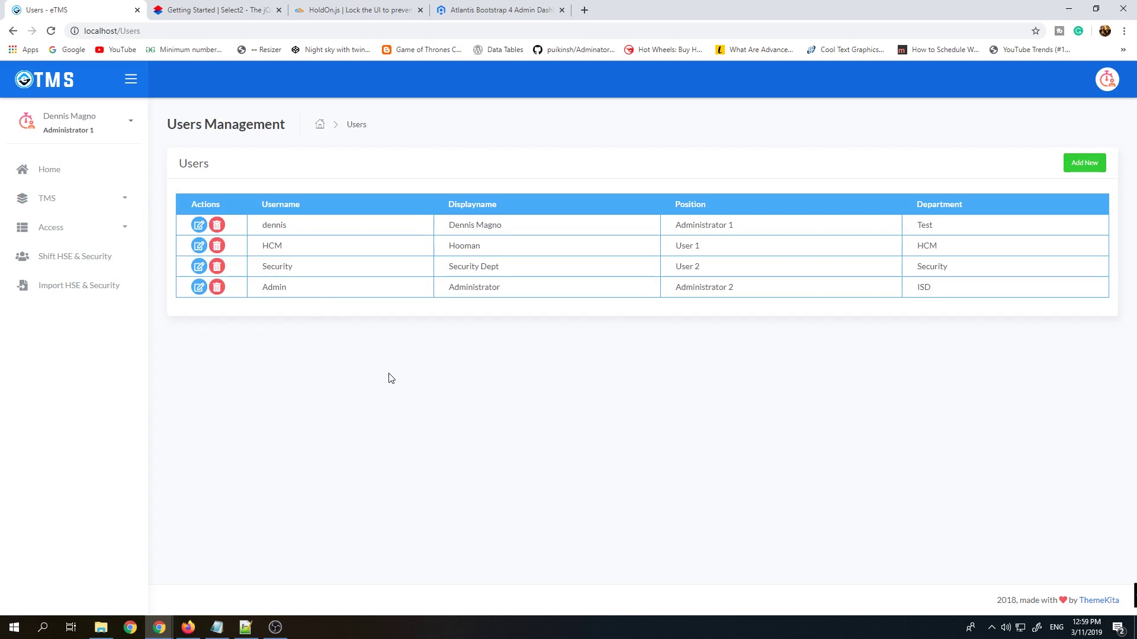
left_click(199, 228)
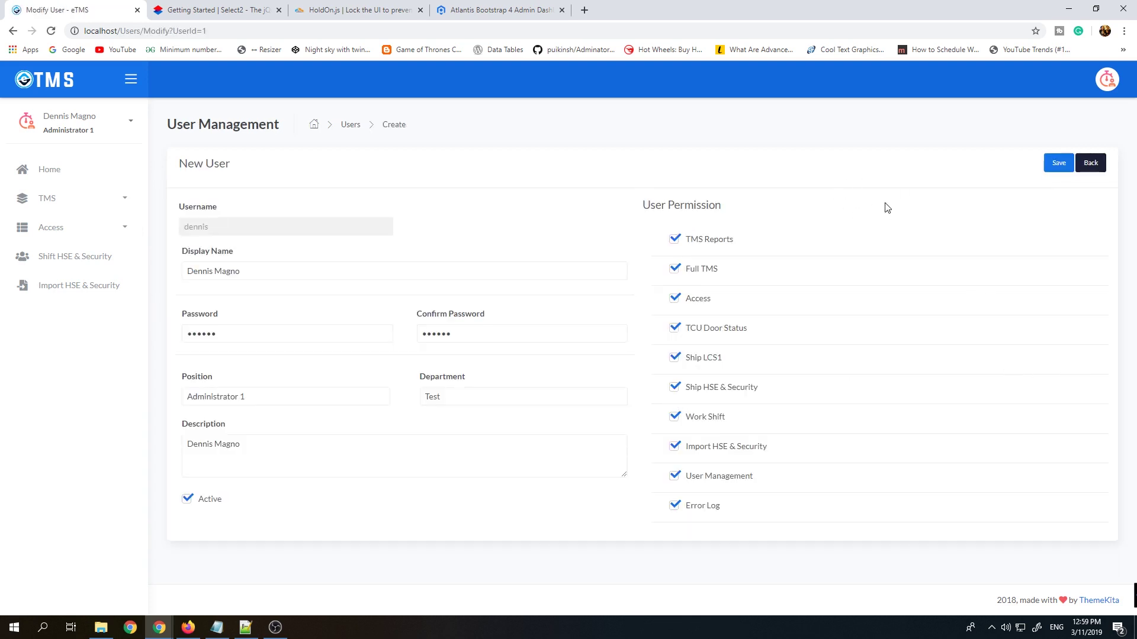
left_click(1090, 164)
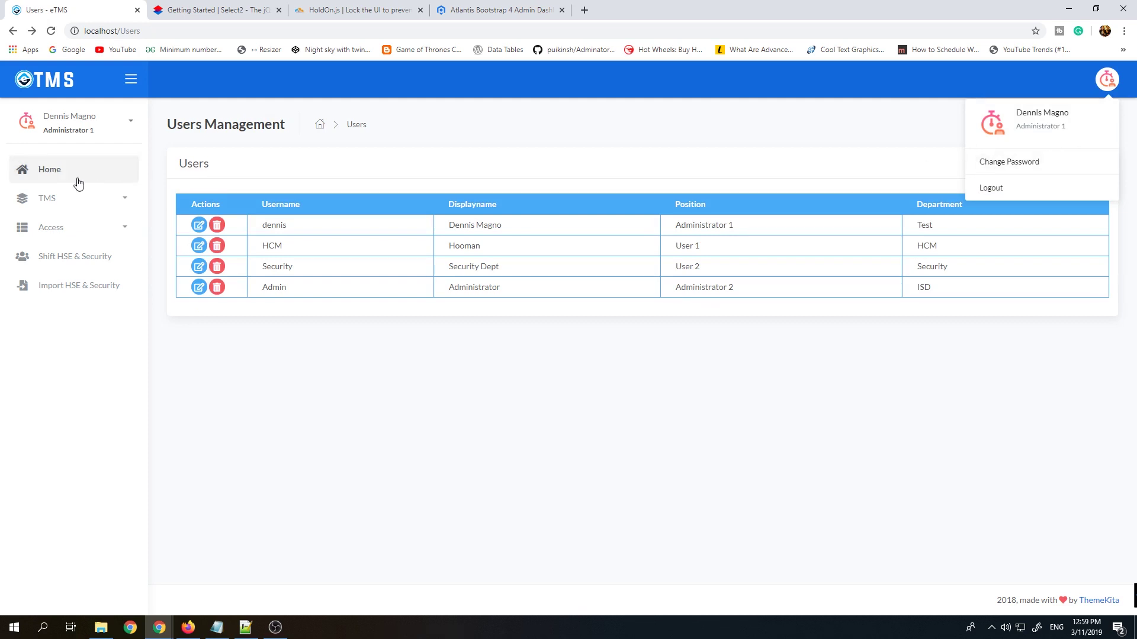
Open the TMS report filter form from the sidebar's TMS reports section.
left_click(242, 411)
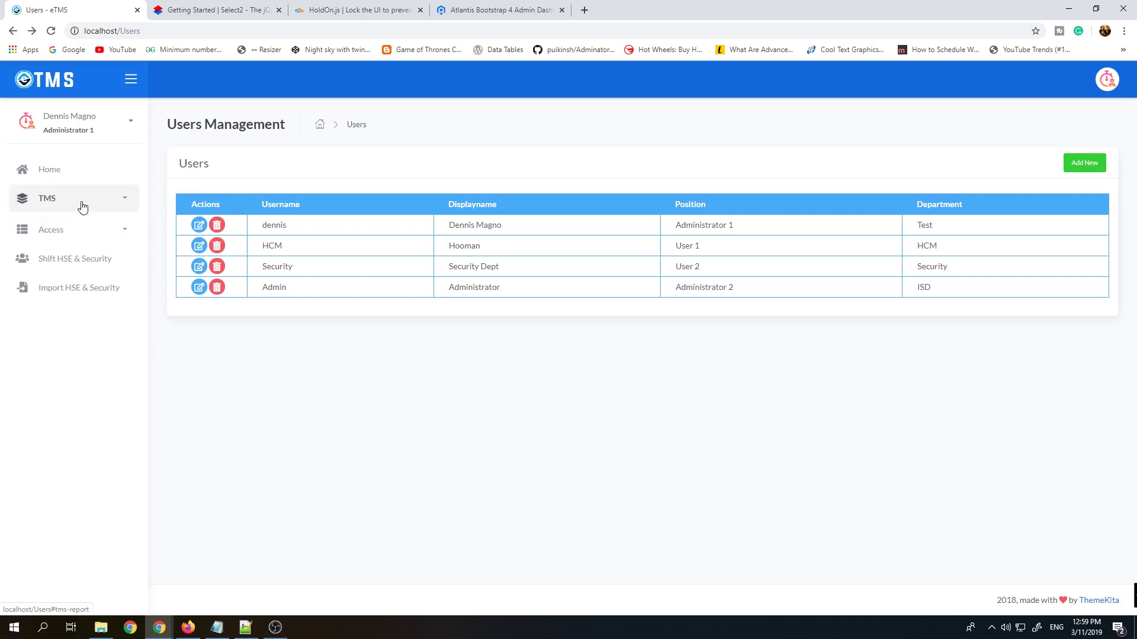
left_click(81, 202)
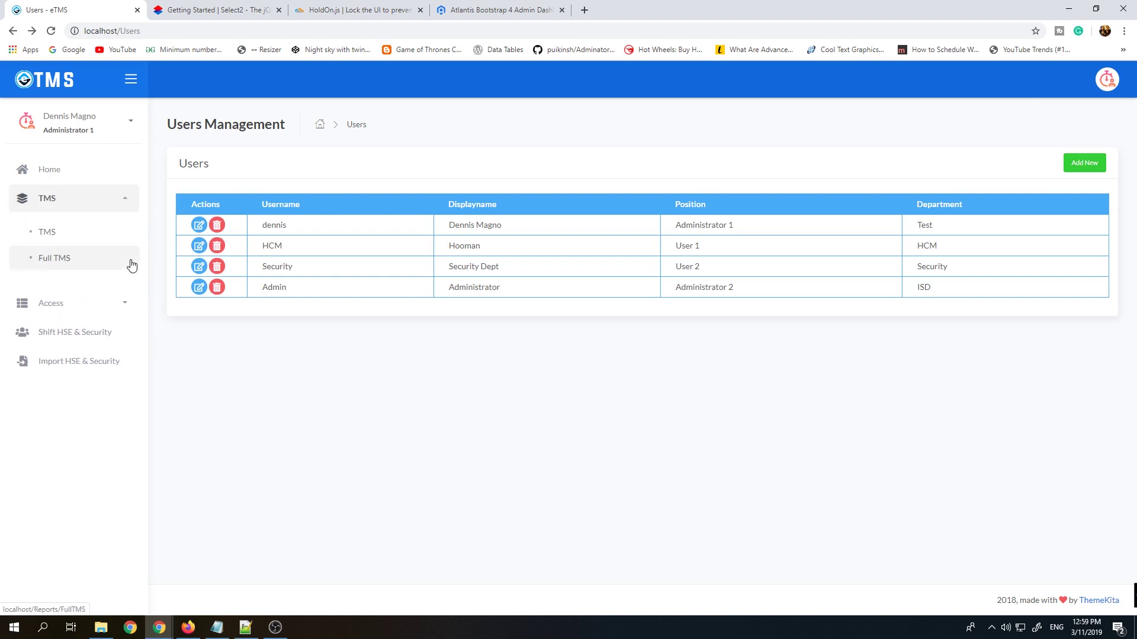
left_click(119, 300)
left_click(47, 231)
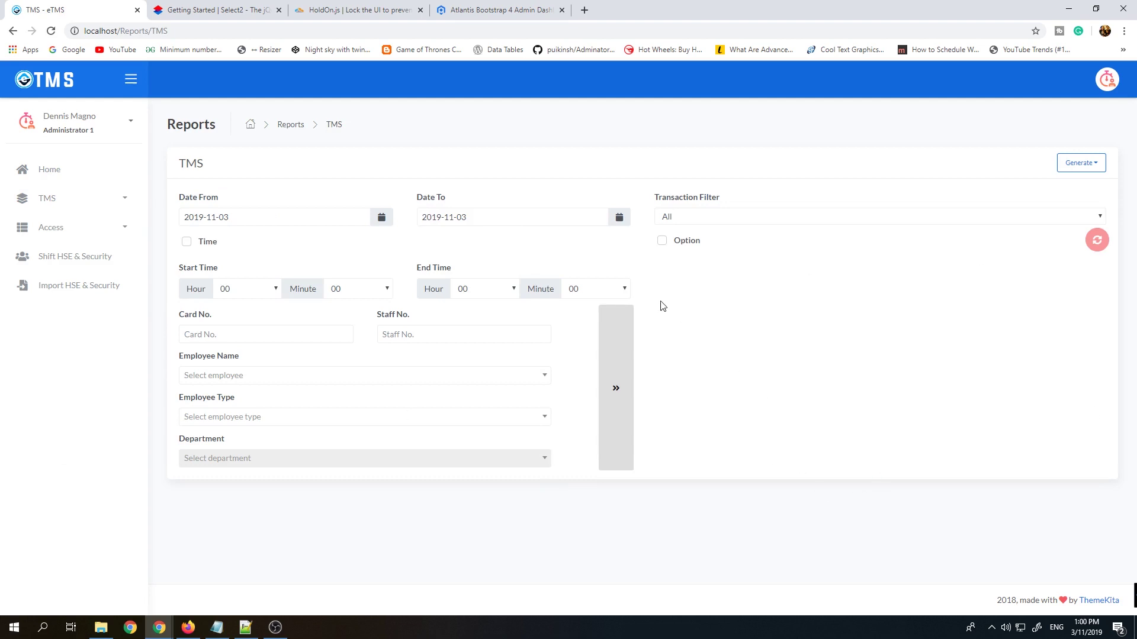
Set the report date range from 2019-10-01 to 2019-10-10.
left_click(383, 219)
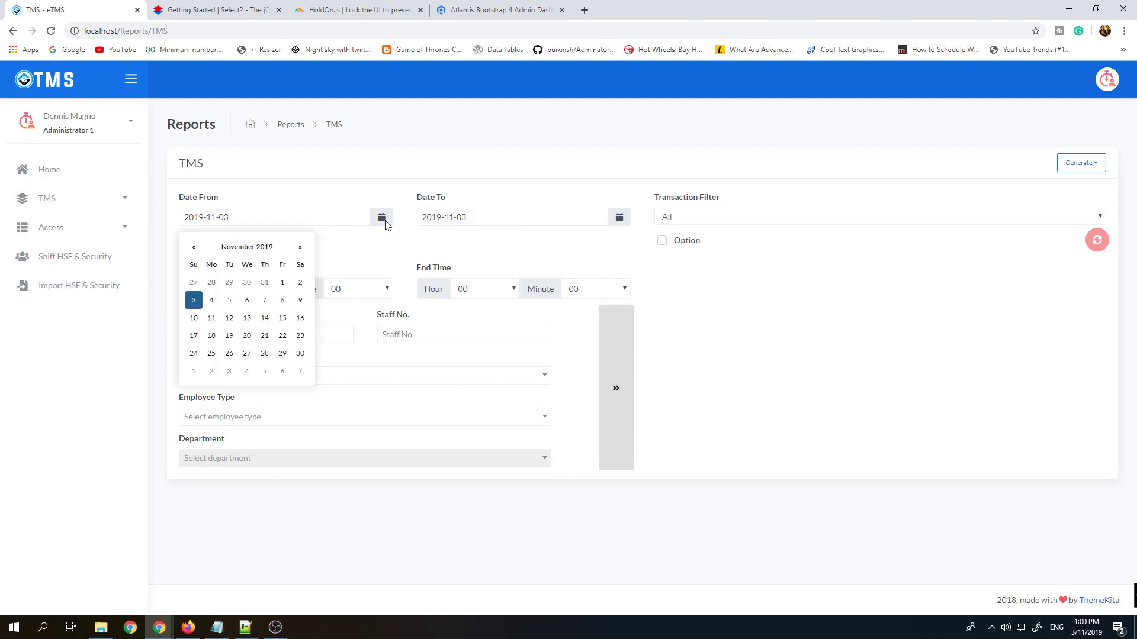
left_click(193, 246)
left_click(229, 282)
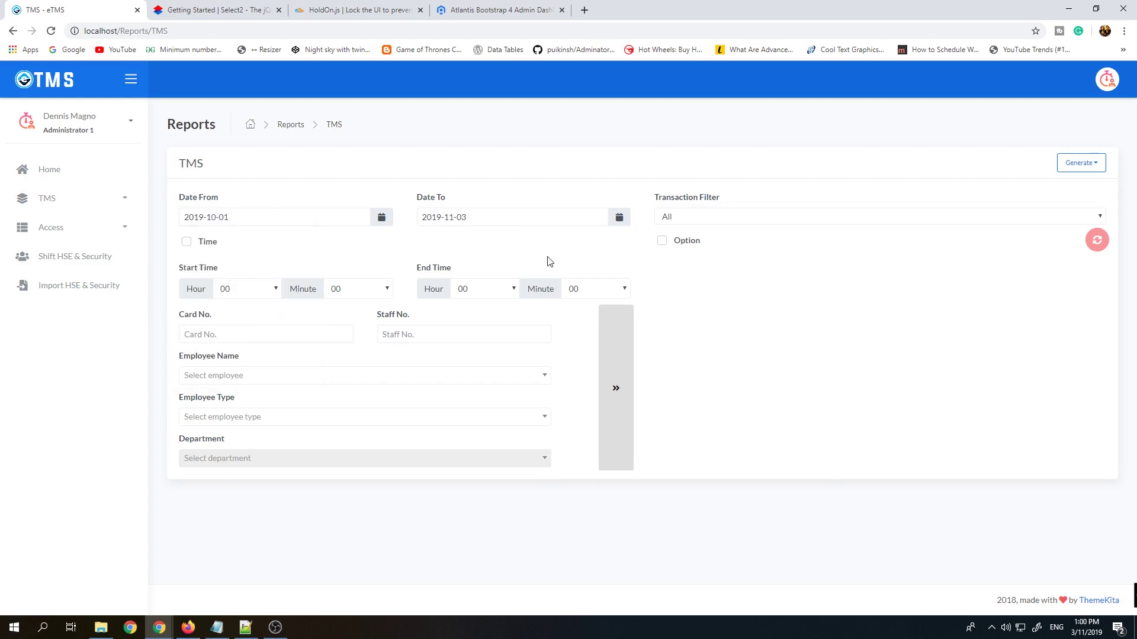
left_click(619, 218)
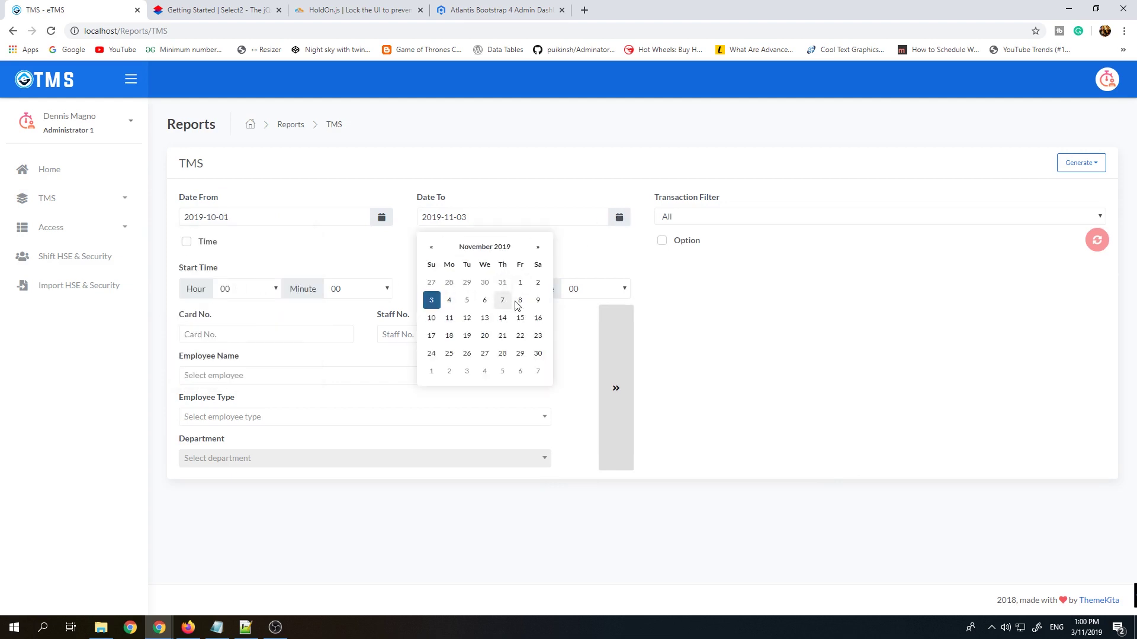
left_click(431, 319)
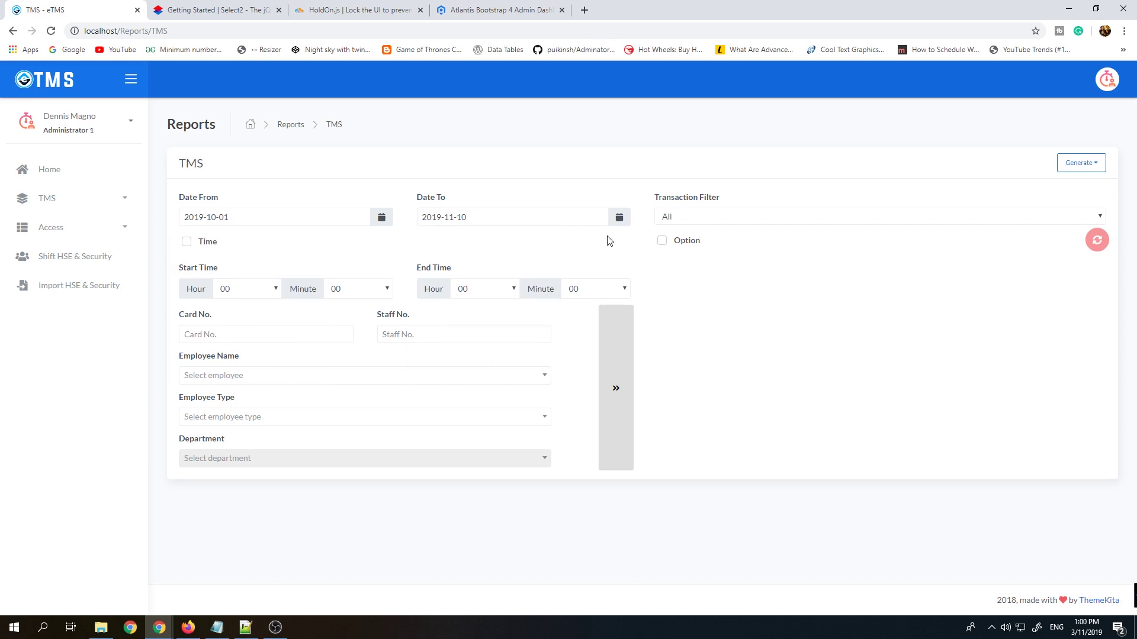
left_click(619, 219)
left_click(431, 247)
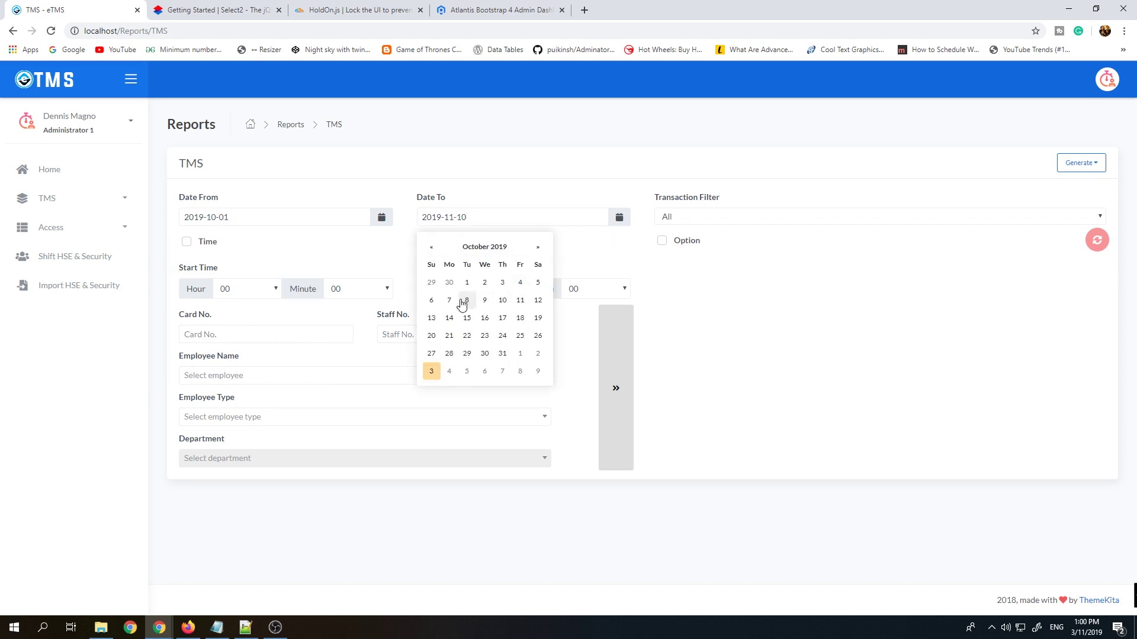
left_click(503, 300)
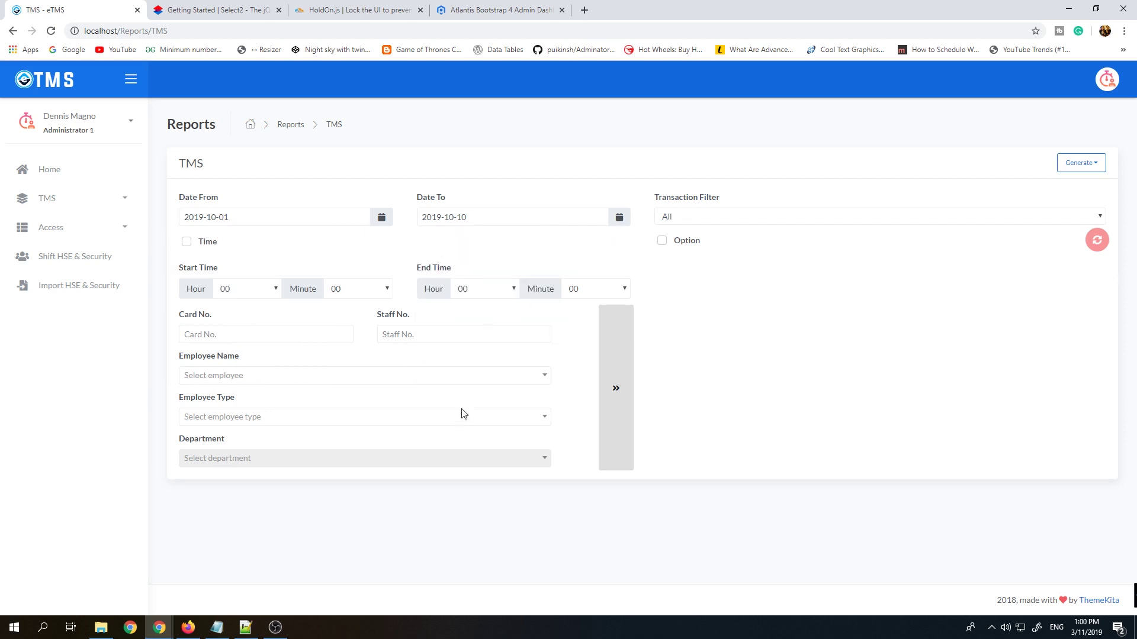
Choose Employee Type Staff and Department HCM HOOMAN MANAGEMENT.
left_click(544, 417)
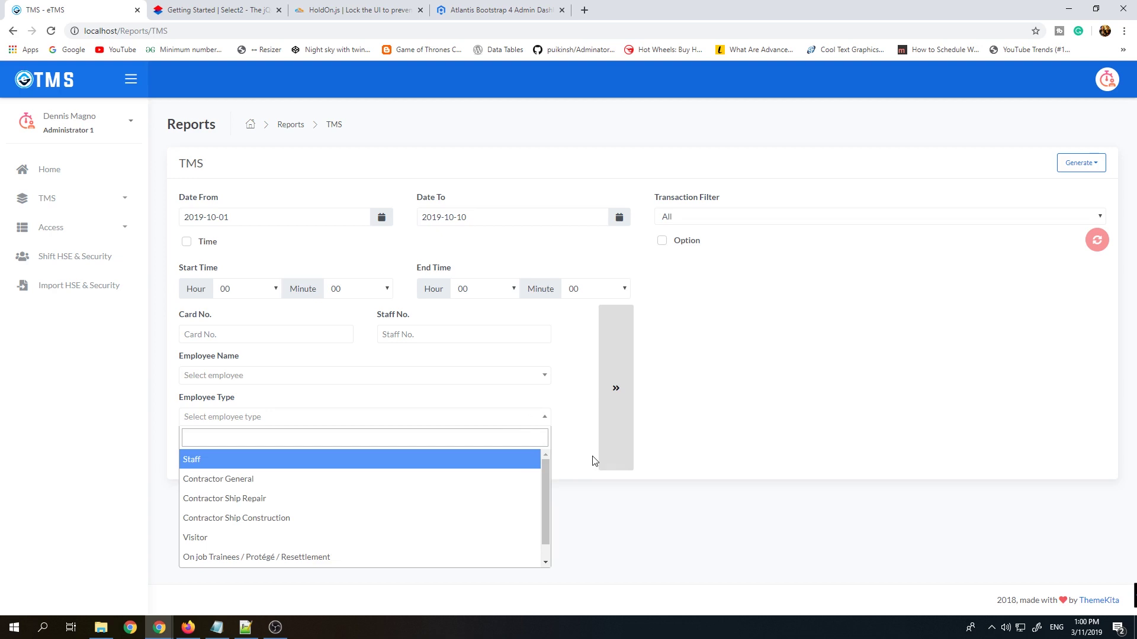
type("sta")
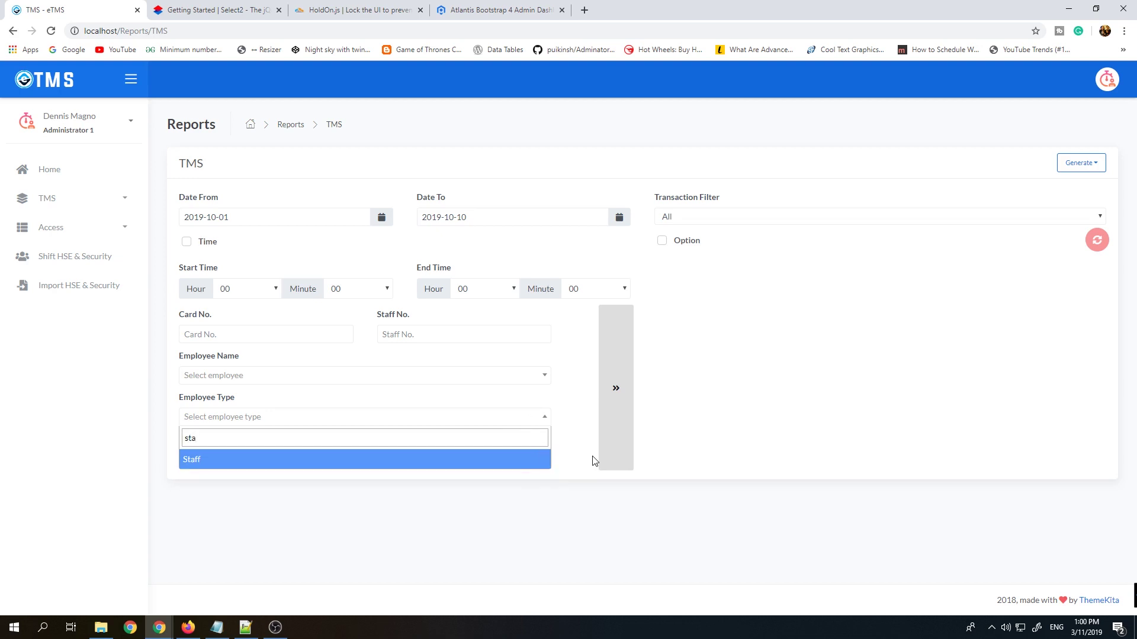
left_click(517, 464)
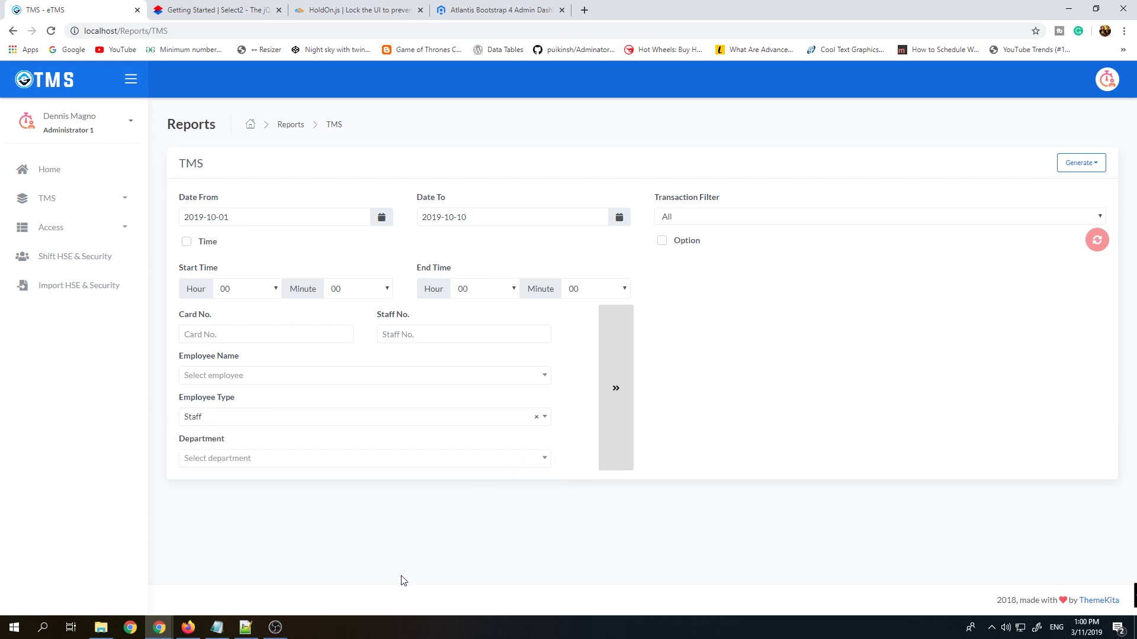
left_click(544, 460)
left_click(482, 501)
left_click(1096, 168)
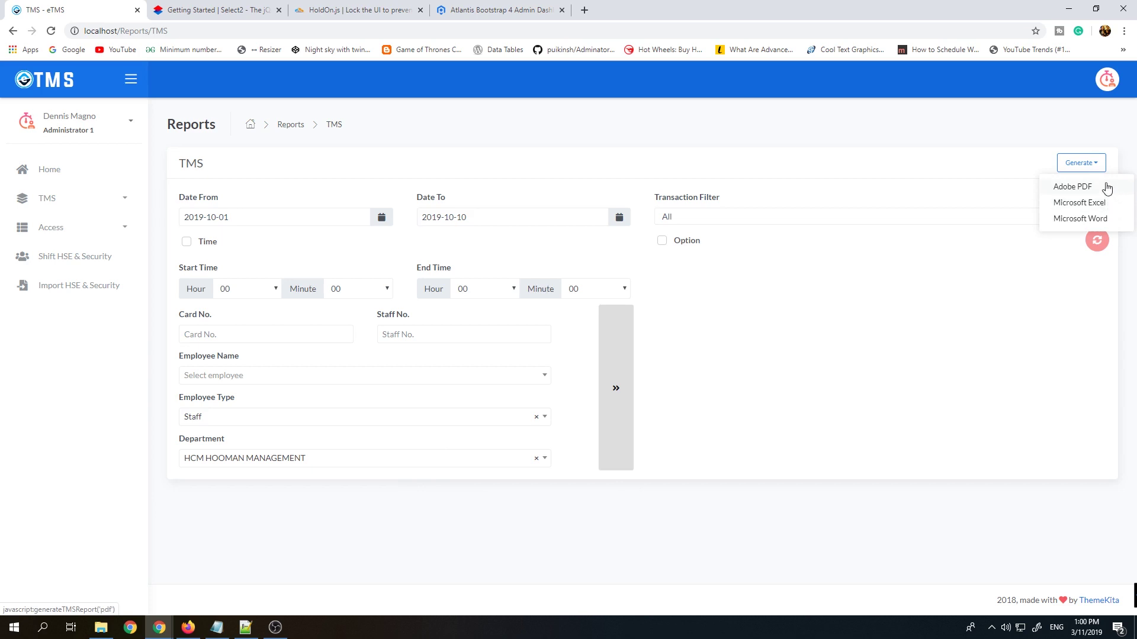
left_click(1110, 219)
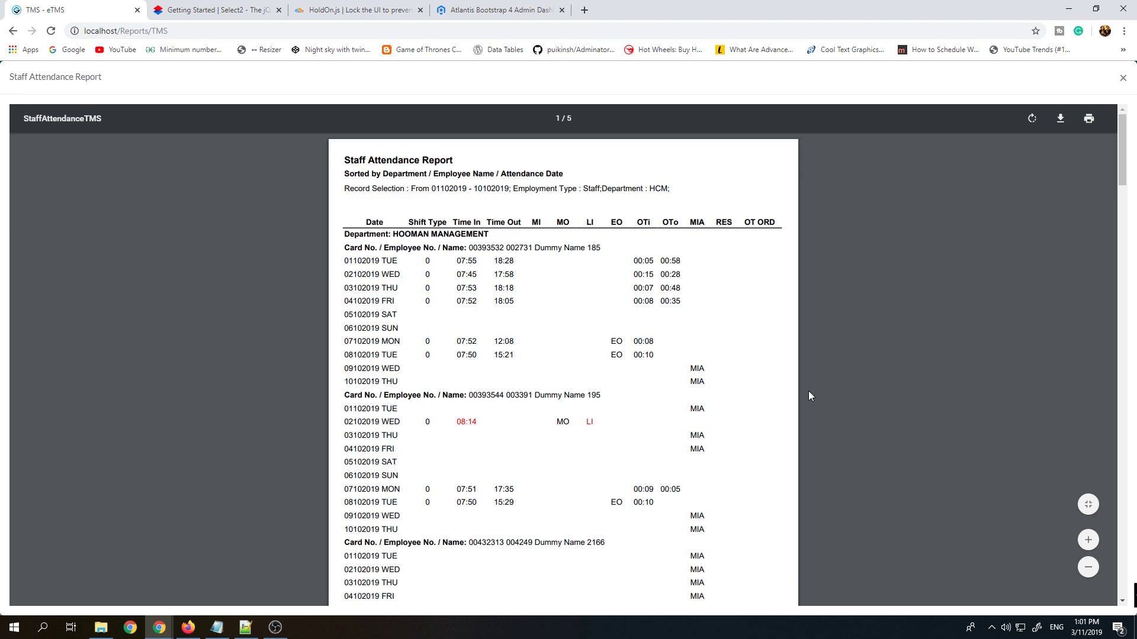
scroll(809, 397, "down", 9)
scroll(808, 405, "down", 10)
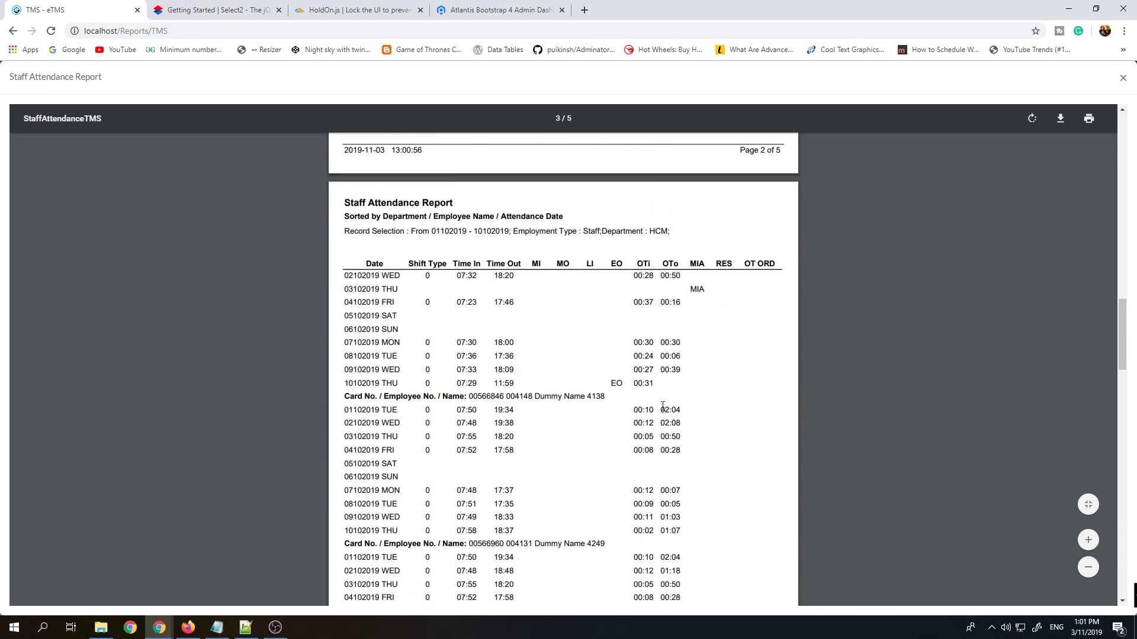
scroll(663, 406, "up", 5)
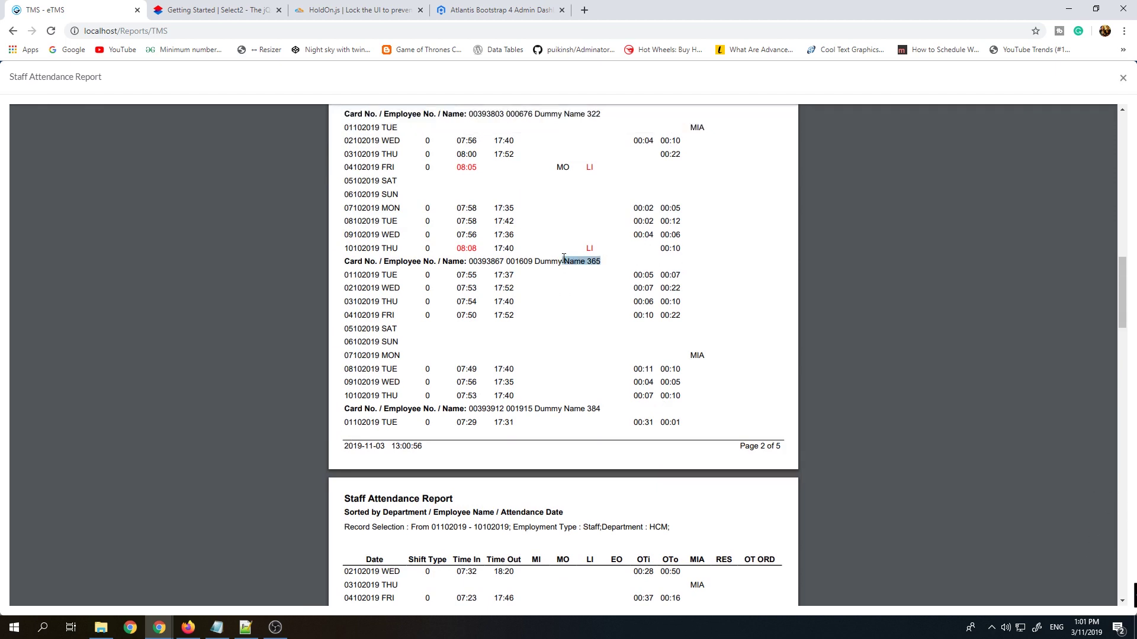
left_click_drag(563, 259, 562, 261)
left_click(1122, 78)
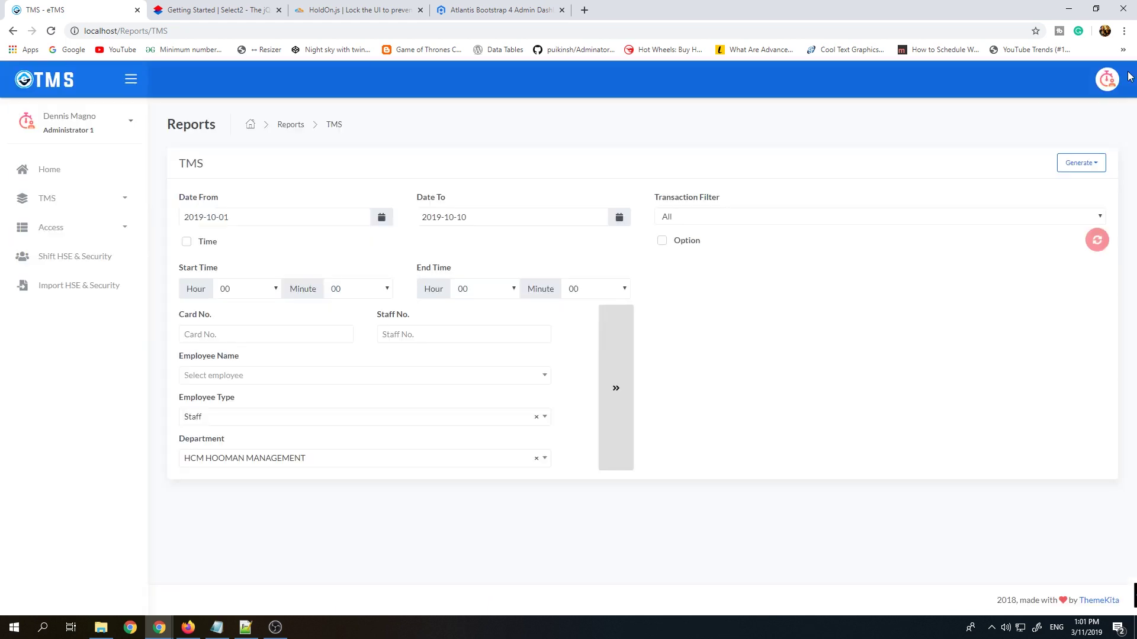
View the 14-employee HSE & Security Staff Group list, then return to the eTMS Home page.
left_click(89, 258)
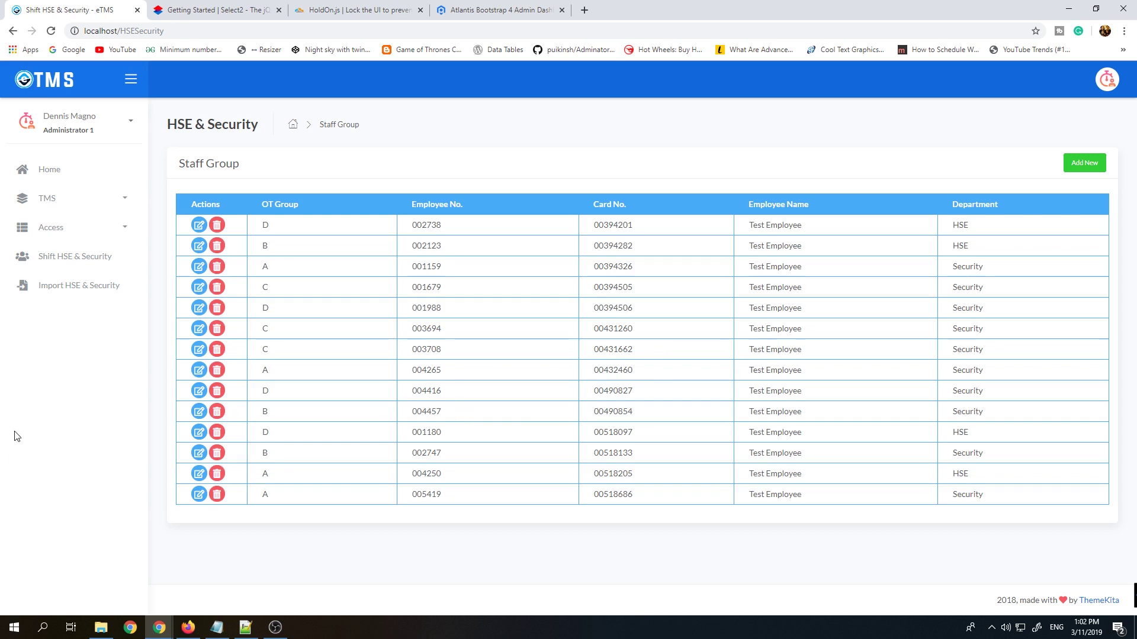
left_click(50, 89)
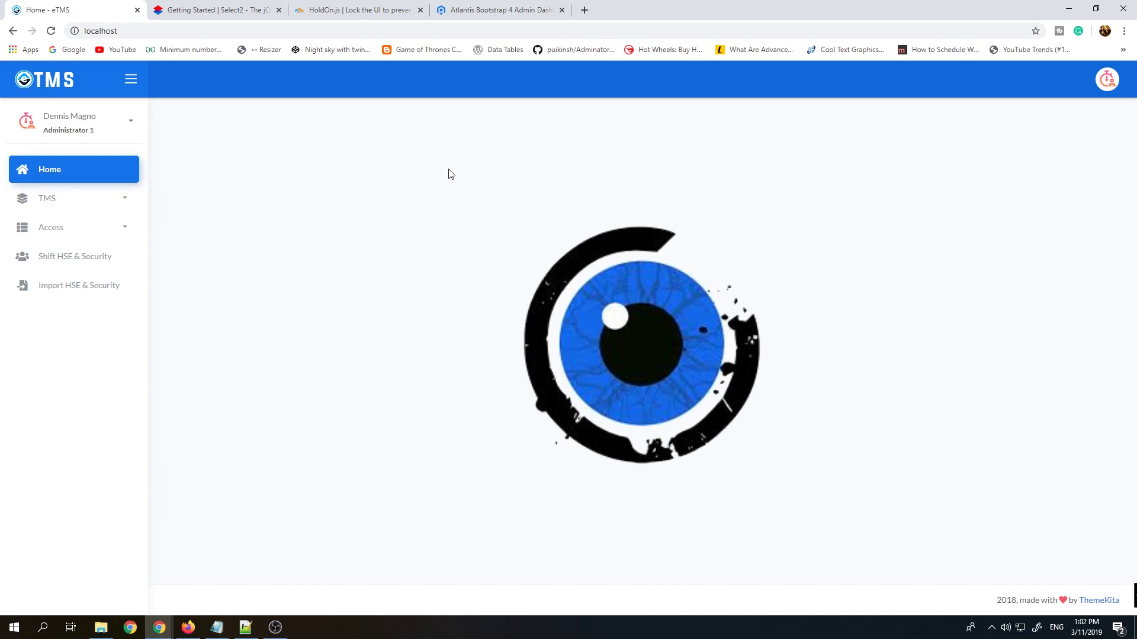
Look through the Select2 and HoldOn.js tabs, ending on the Atlantis Bootstrap 4 Admin Dashboard demo.
left_click(250, 13)
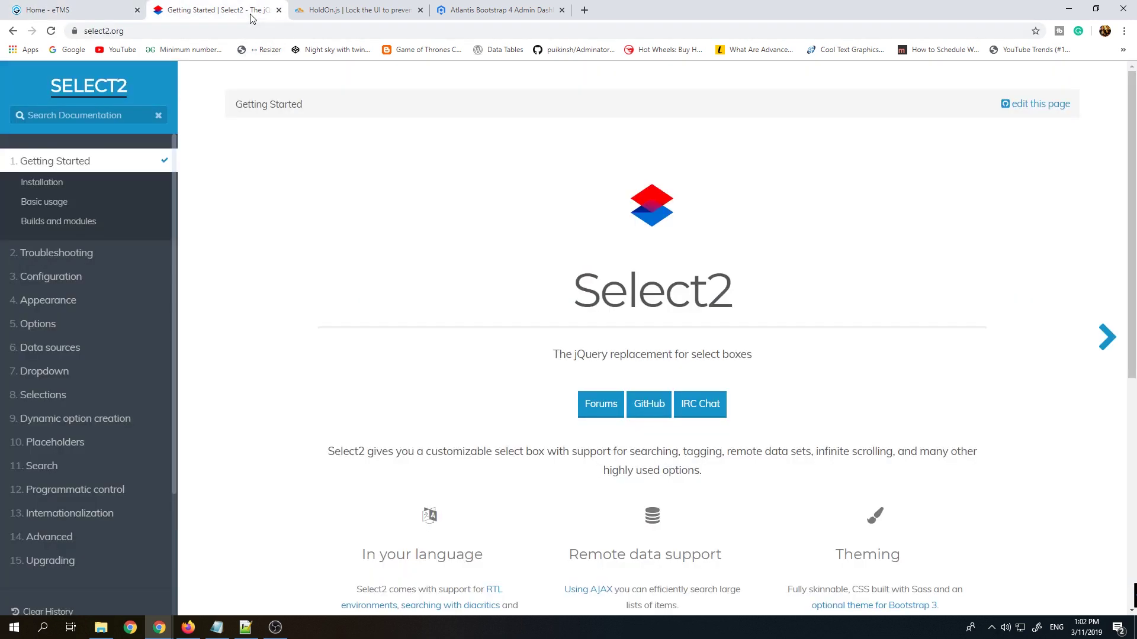
left_click(386, 6)
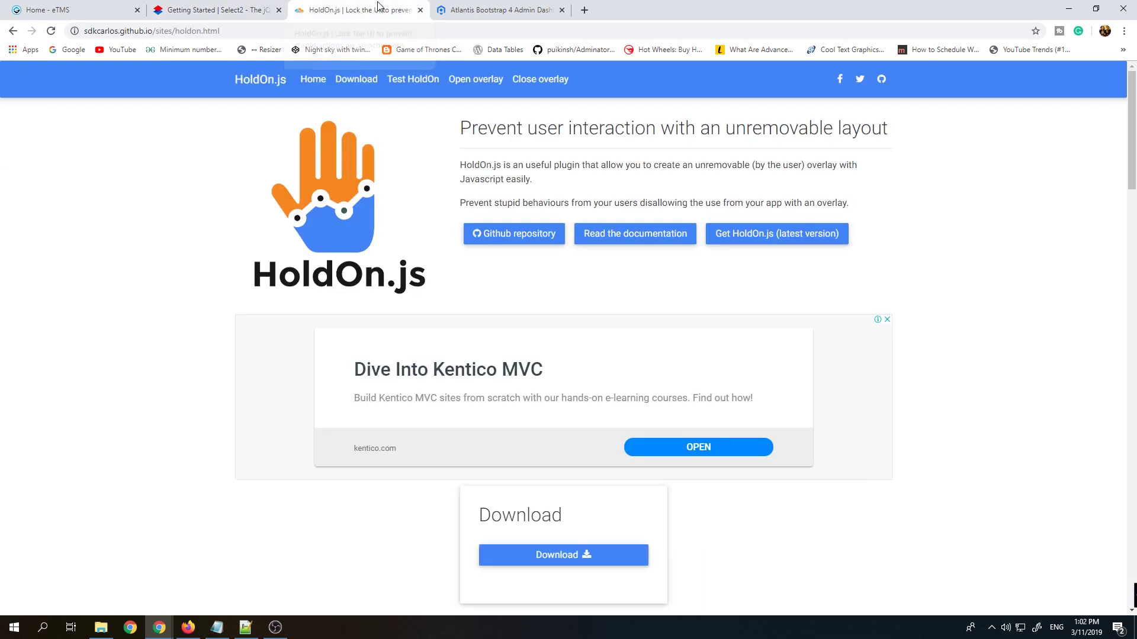
left_click(499, 12)
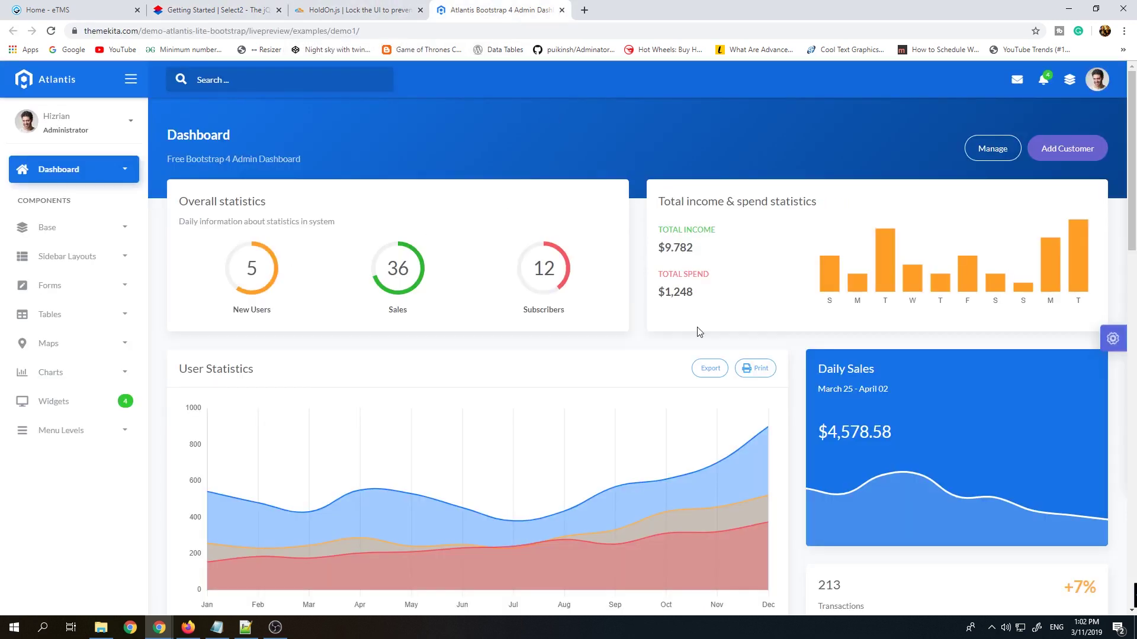